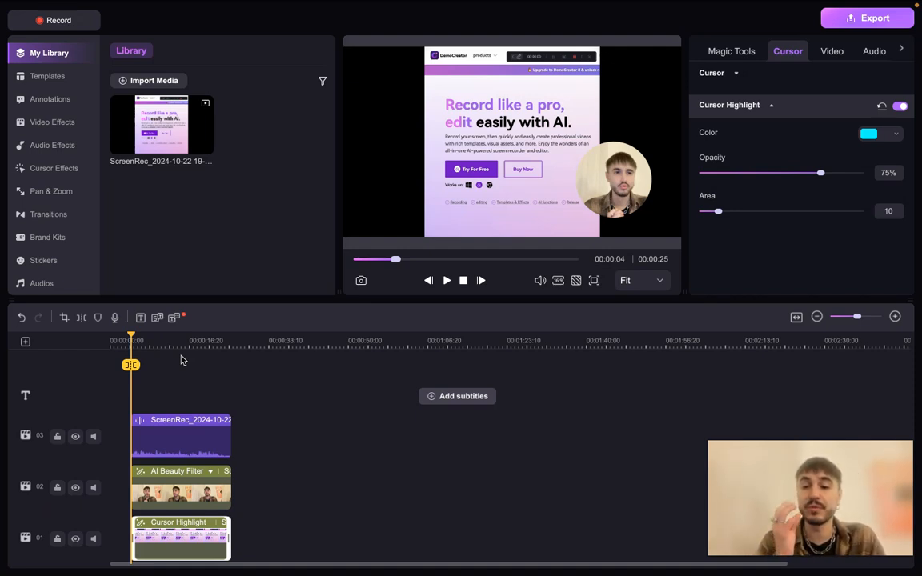
# Select the audio, webcam and screen recording clips in turn to examine the settings available for each
pyautogui.click(181, 436)
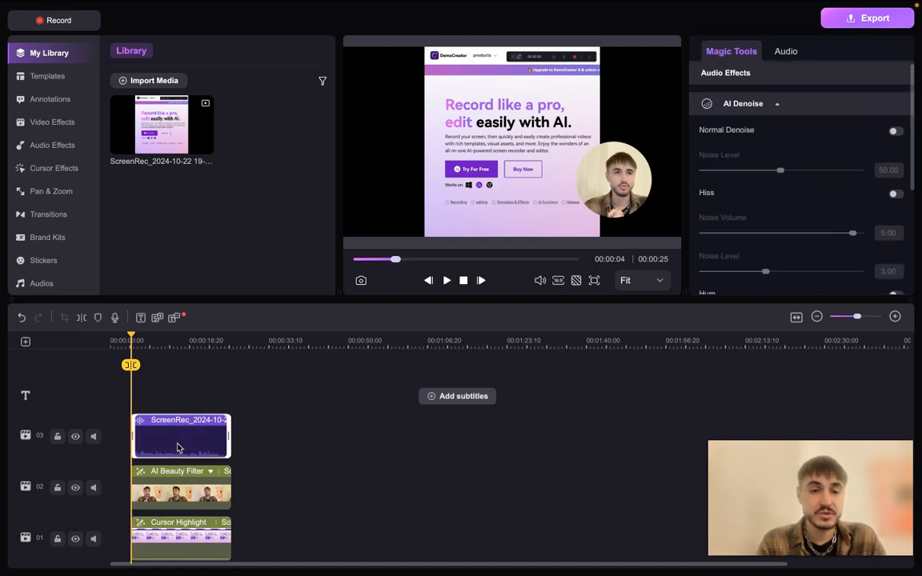
pyautogui.click(177, 489)
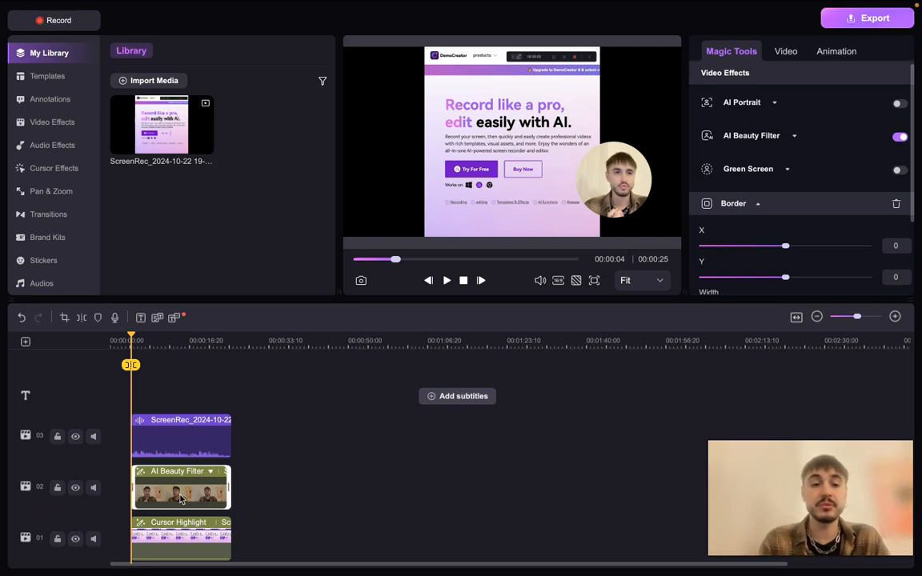
pyautogui.click(182, 543)
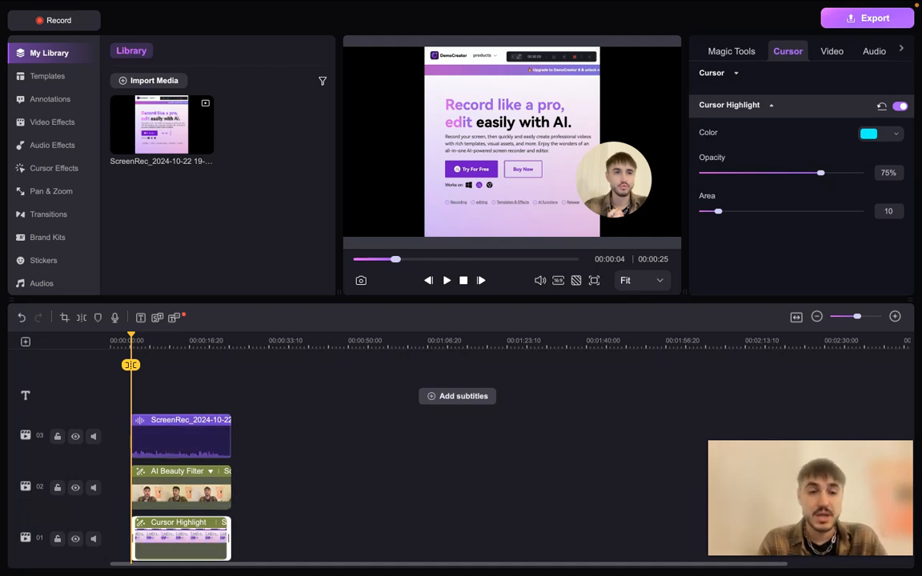
pyautogui.click(180, 438)
pyautogui.click(181, 490)
pyautogui.click(181, 439)
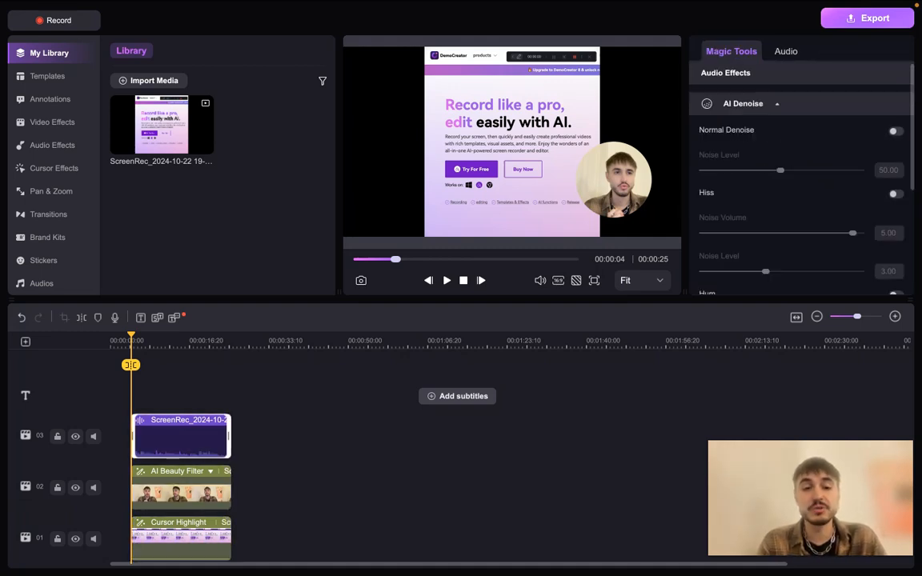
pyautogui.click(186, 532)
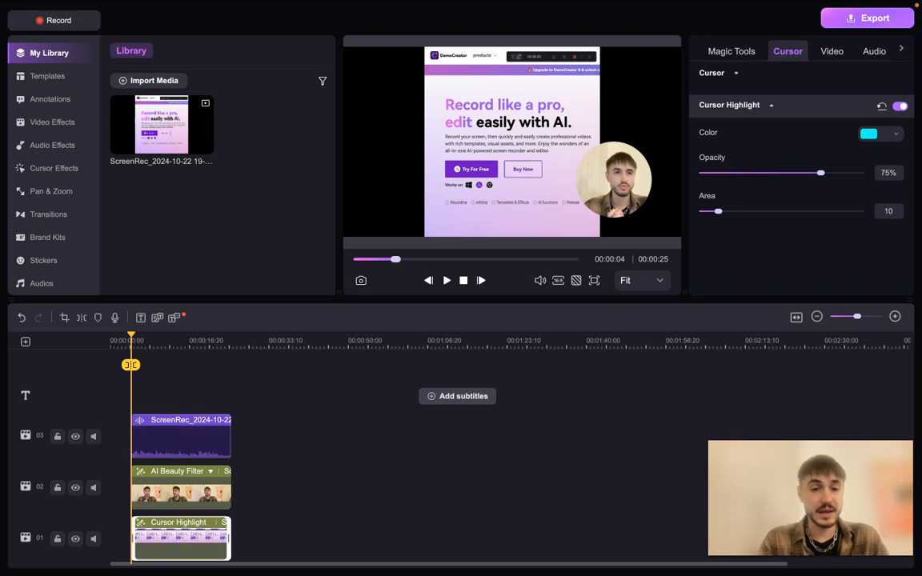
# Enable AI Voice Cleaner on the recording's audio clip on track 03
pyautogui.click(177, 431)
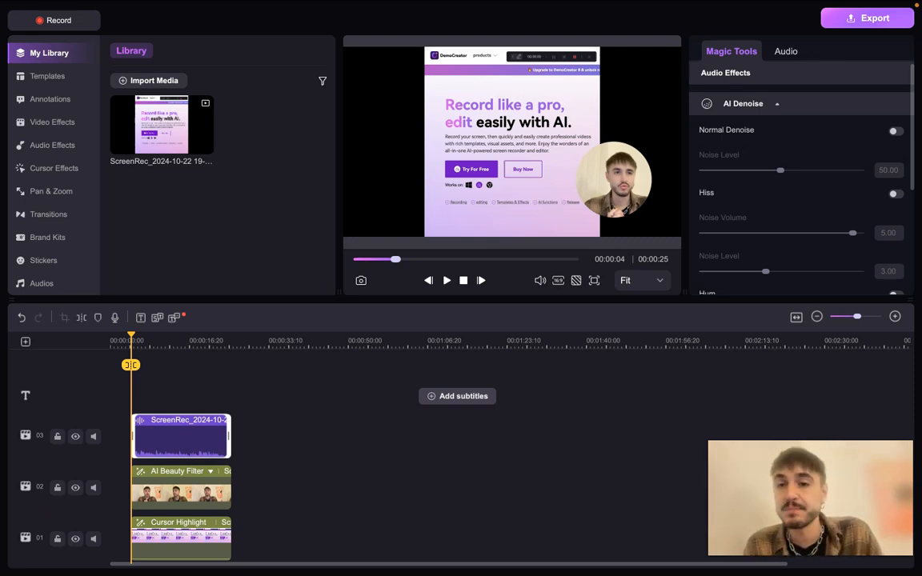
pyautogui.scroll(-3, 766, 196)
pyautogui.scroll(1, 765, 196)
pyautogui.scroll(-2, 766, 196)
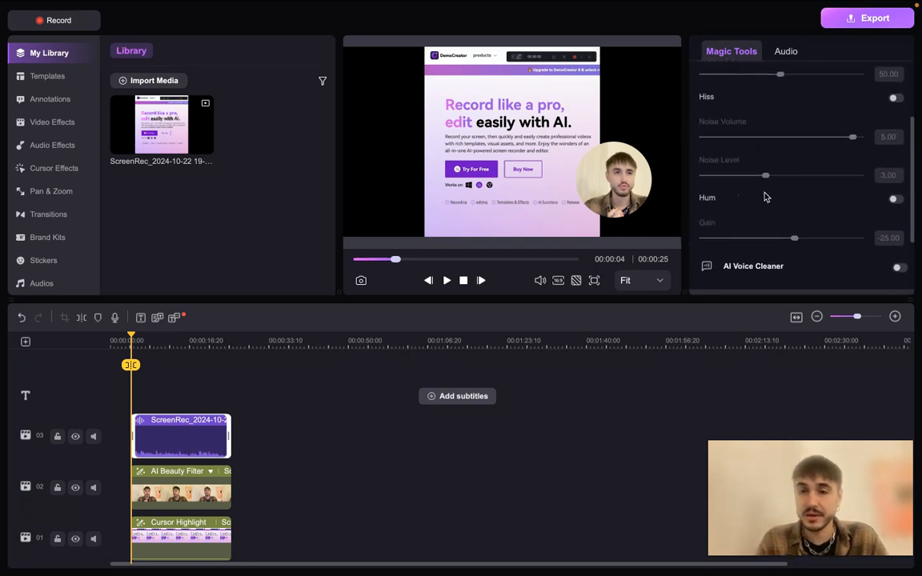
pyautogui.scroll(-2, 766, 196)
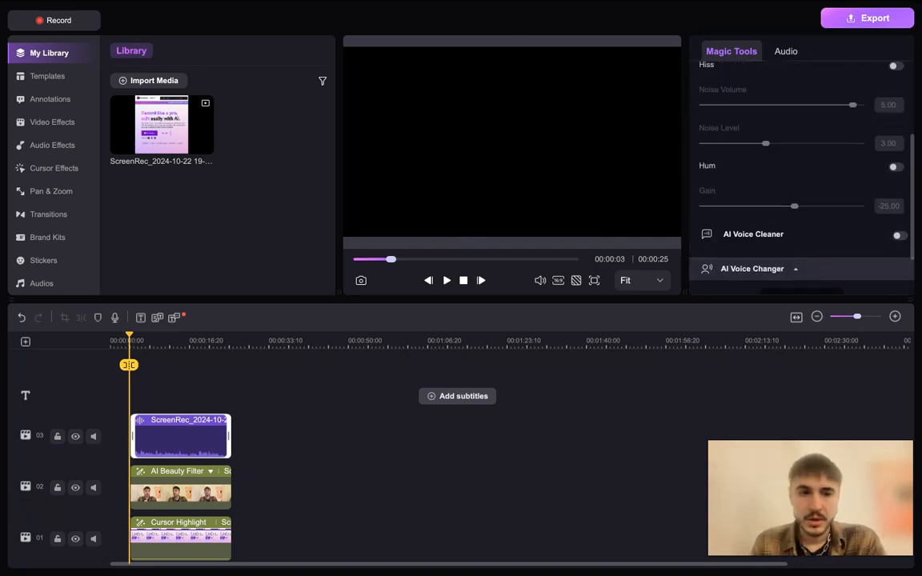
pyautogui.click(150, 370)
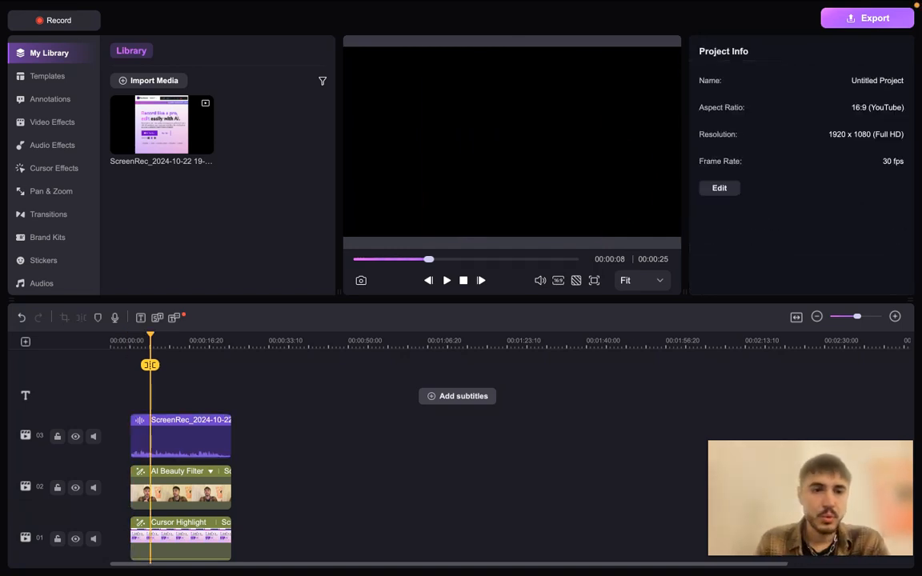
pyautogui.click(178, 438)
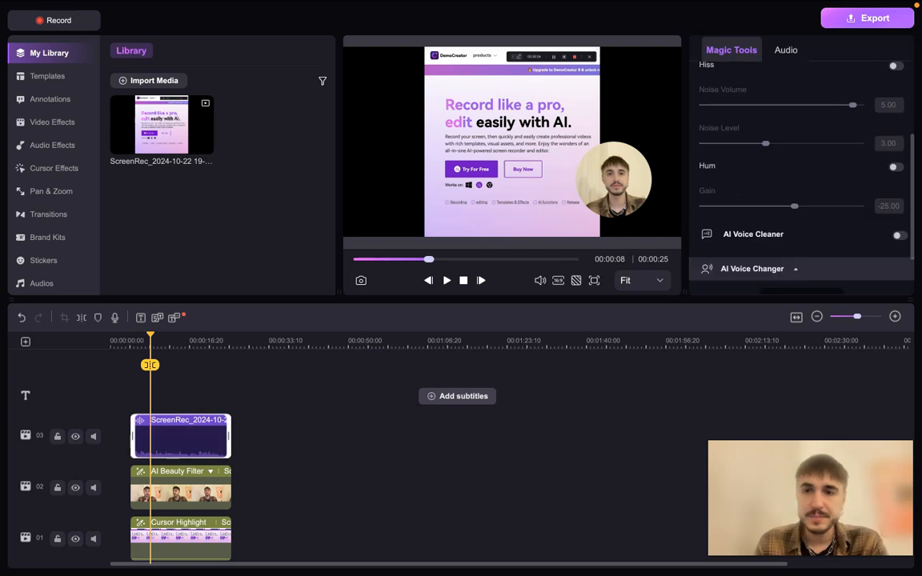
pyautogui.scroll(-2, 801, 196)
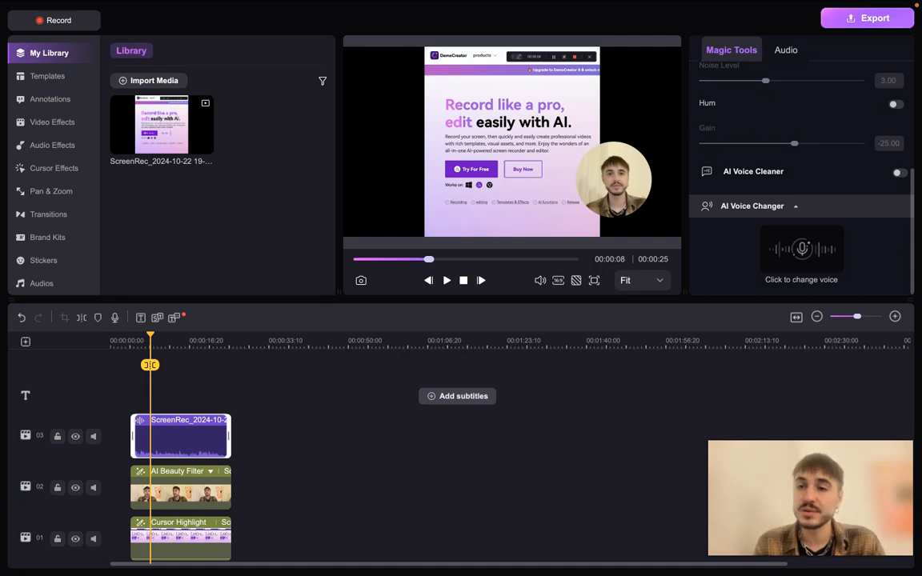
pyautogui.click(899, 173)
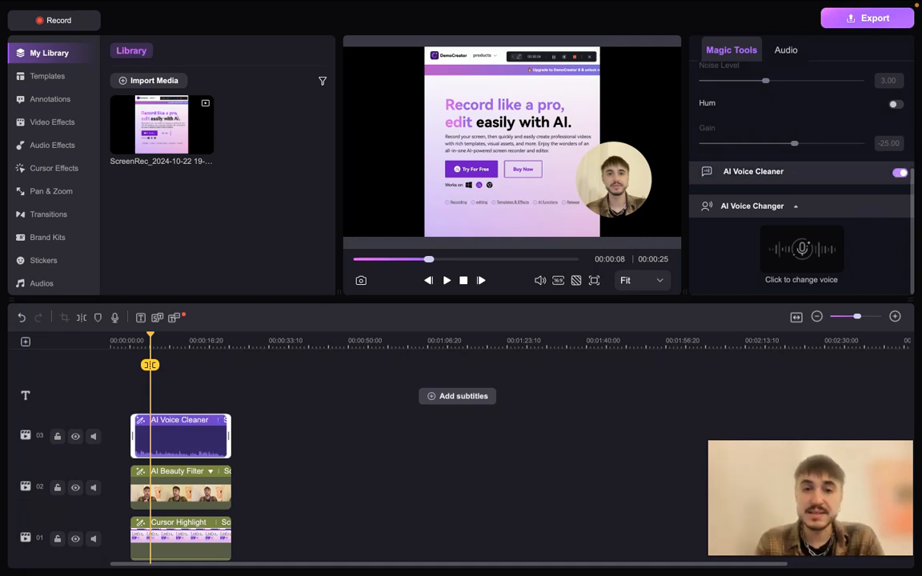
# Play the recording with the cleaned voice, and switch AI Voice Cleaner off and on again
pyautogui.click(447, 280)
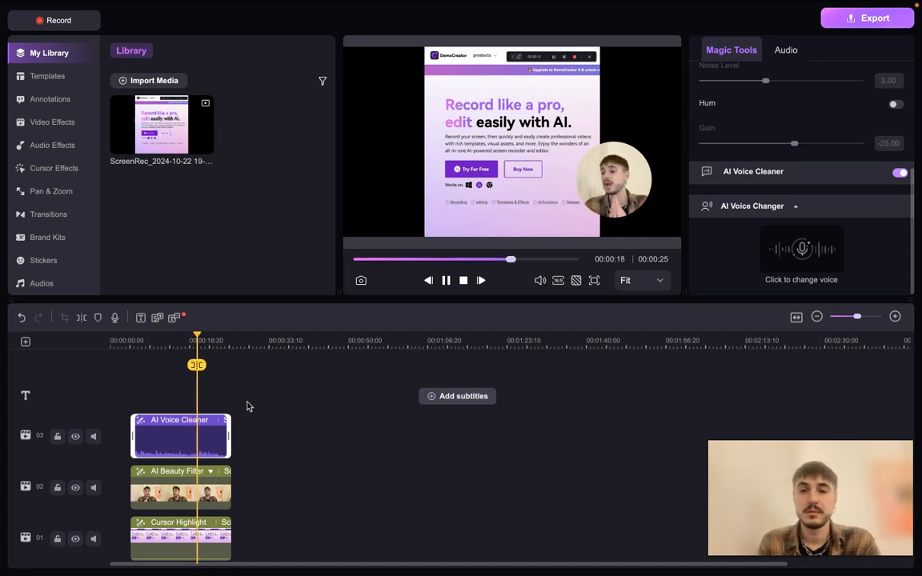
pyautogui.click(446, 280)
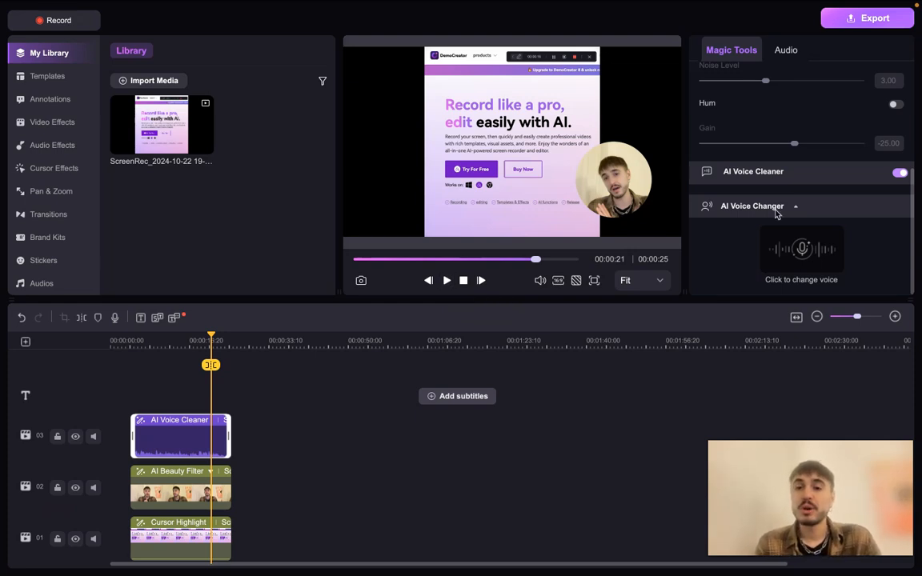
pyautogui.click(898, 172)
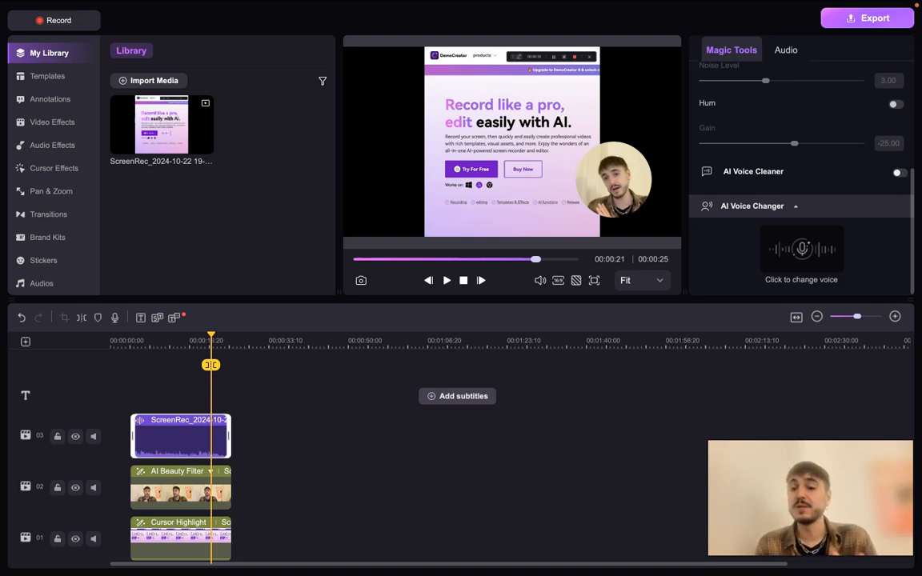
pyautogui.click(898, 172)
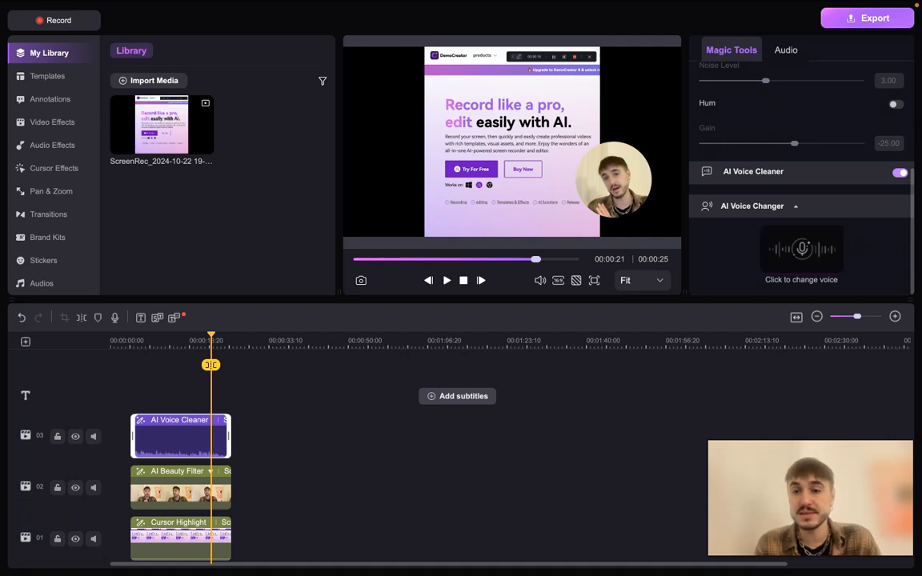
# Open AI Voice Changer for the audio clip and browse the Narrative, News Broadcasting, Child, Social Media and Educational voices
pyautogui.click(801, 248)
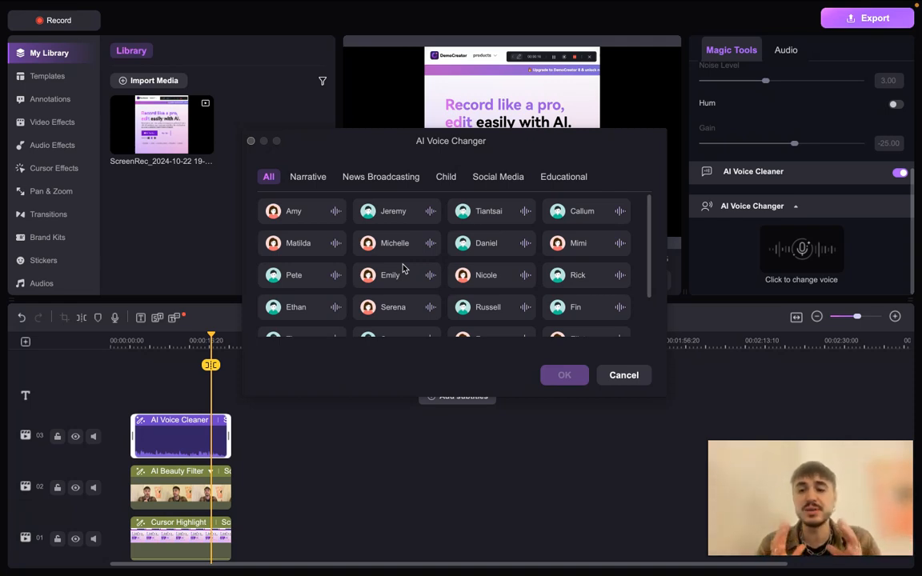
pyautogui.scroll(-3, 433, 248)
pyautogui.scroll(3, 384, 216)
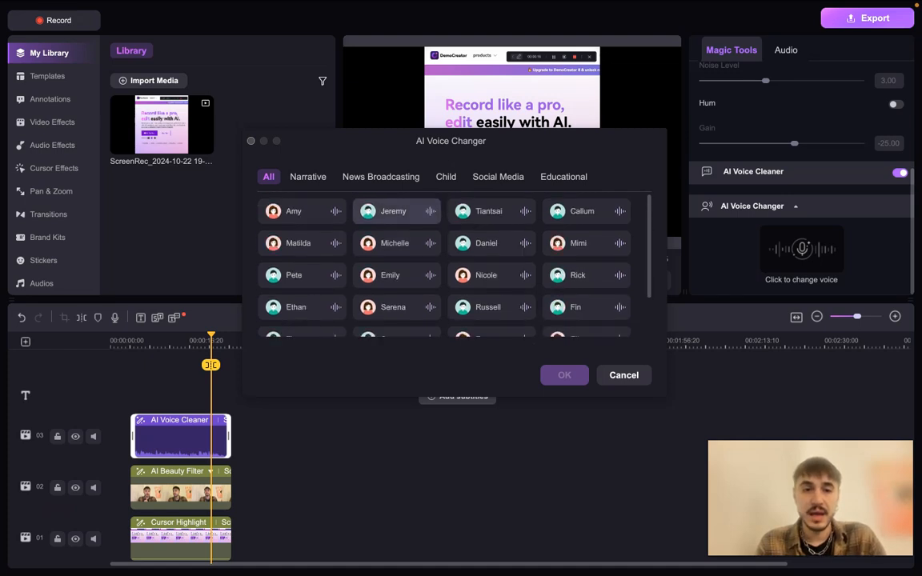
pyautogui.click(316, 177)
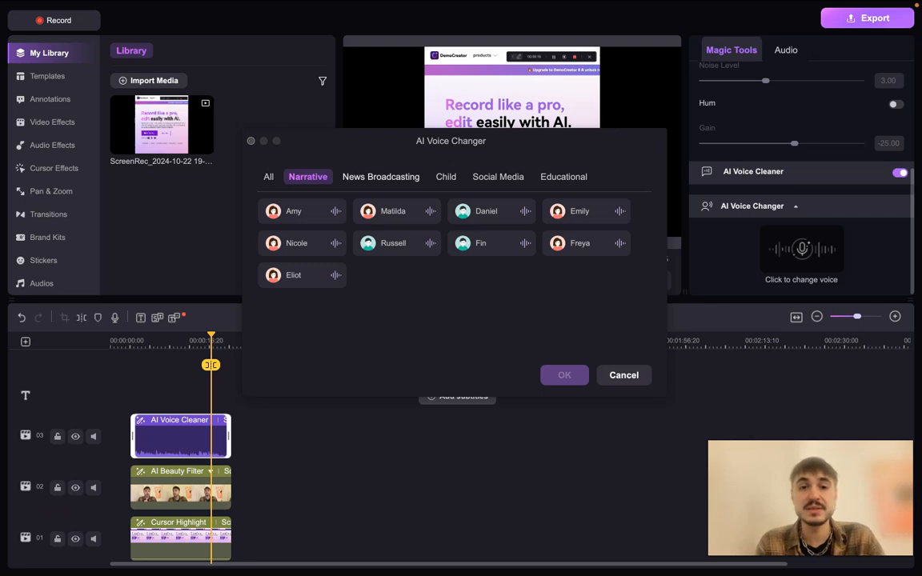
pyautogui.click(381, 177)
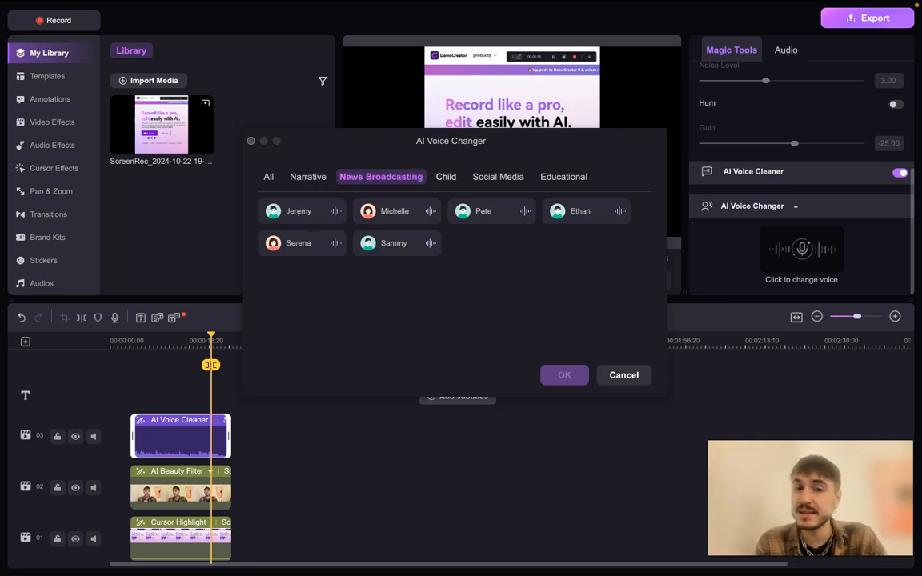
pyautogui.click(445, 177)
pyautogui.click(498, 177)
pyautogui.click(564, 177)
# Convert the audio clip to the Tiantsai voice from the Child category and apply the generated audio
pyautogui.click(447, 180)
pyautogui.click(313, 208)
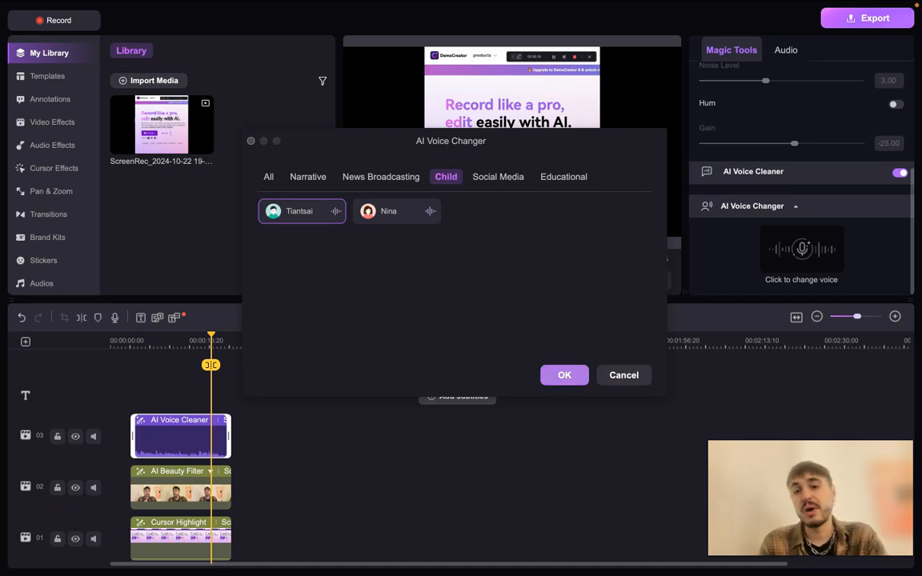
pyautogui.click(559, 376)
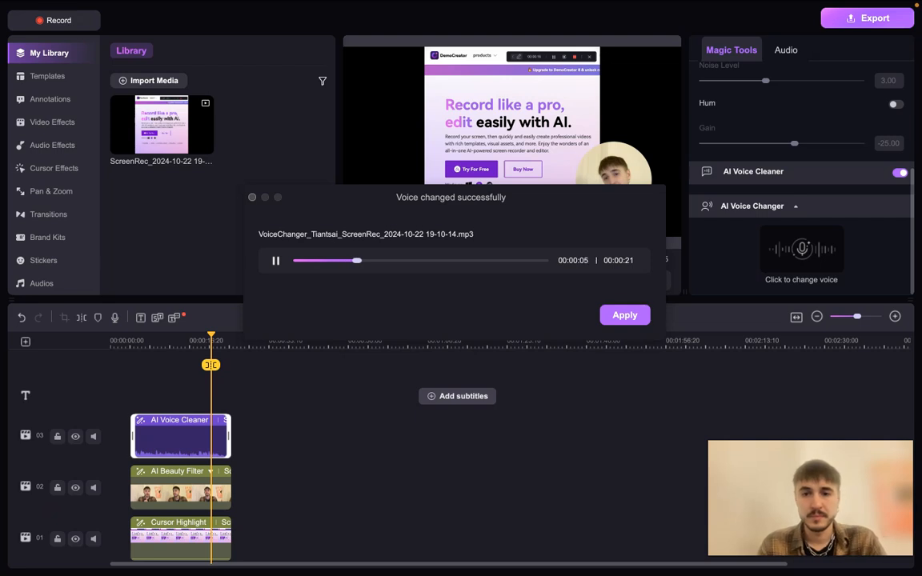
pyautogui.click(625, 316)
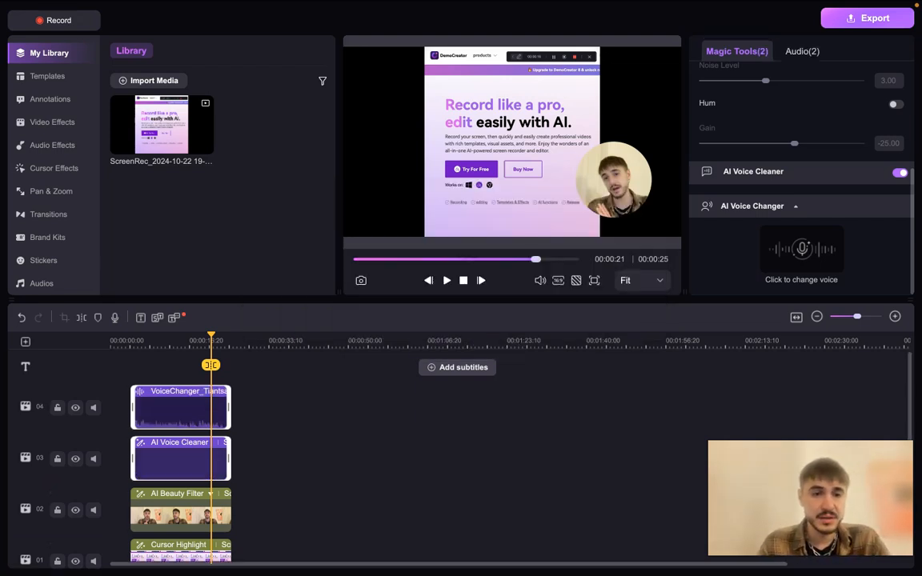
# Select the voice-changed clip on track 04 and play part of it from the middle of the timeline
pyautogui.scroll(-1, 213, 382)
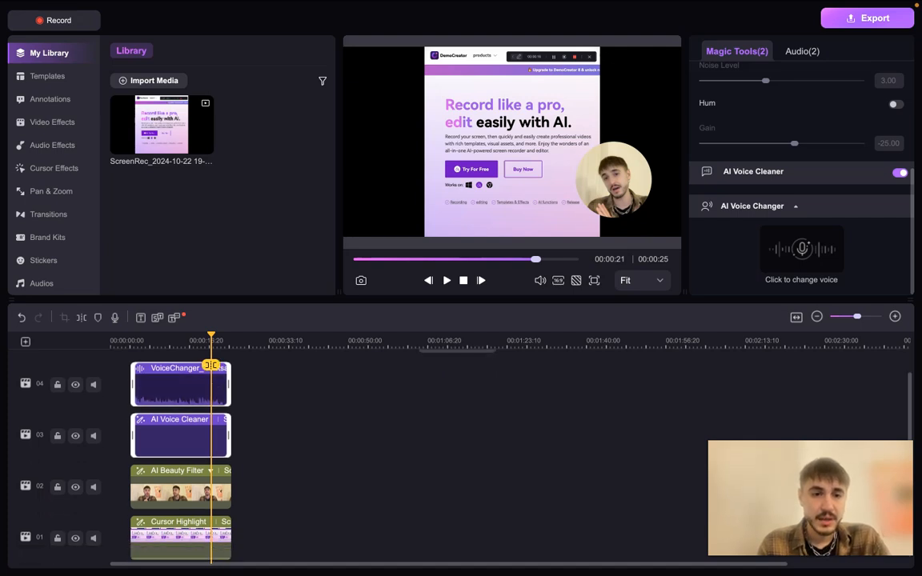
pyautogui.click(212, 386)
pyautogui.click(447, 280)
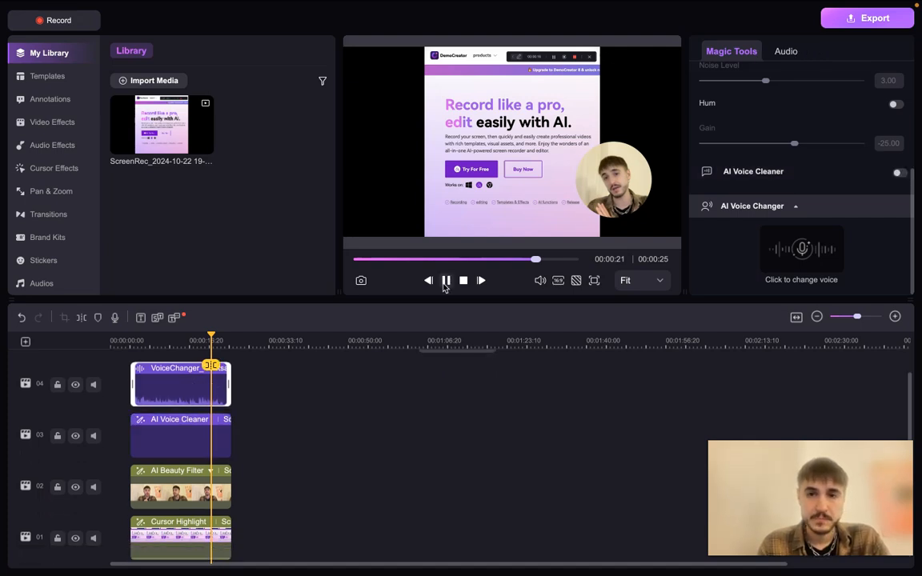
pyautogui.click(174, 342)
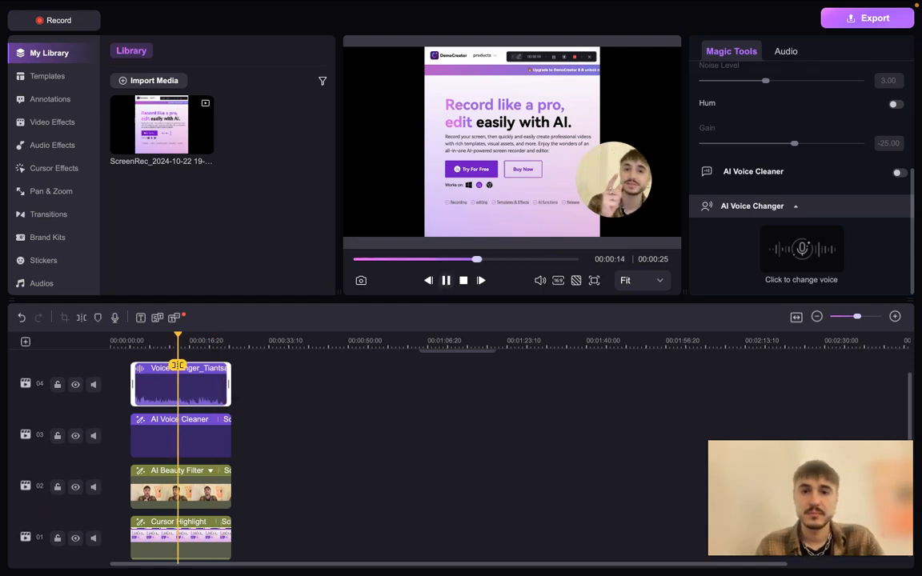
pyautogui.click(446, 280)
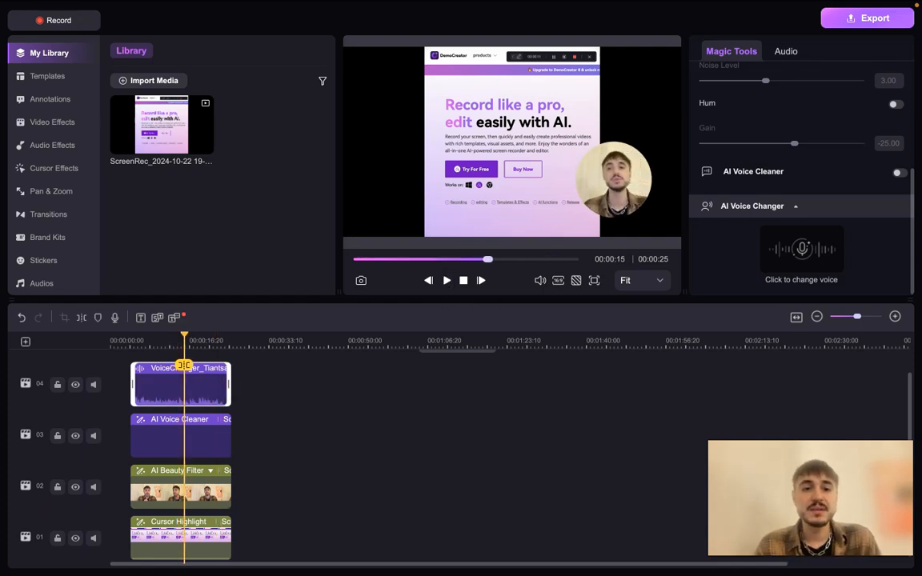
# Generate automatic subtitles from the speech with English (United States) as the source language
pyautogui.scroll(2, 365, 401)
pyautogui.scroll(-1, 362, 400)
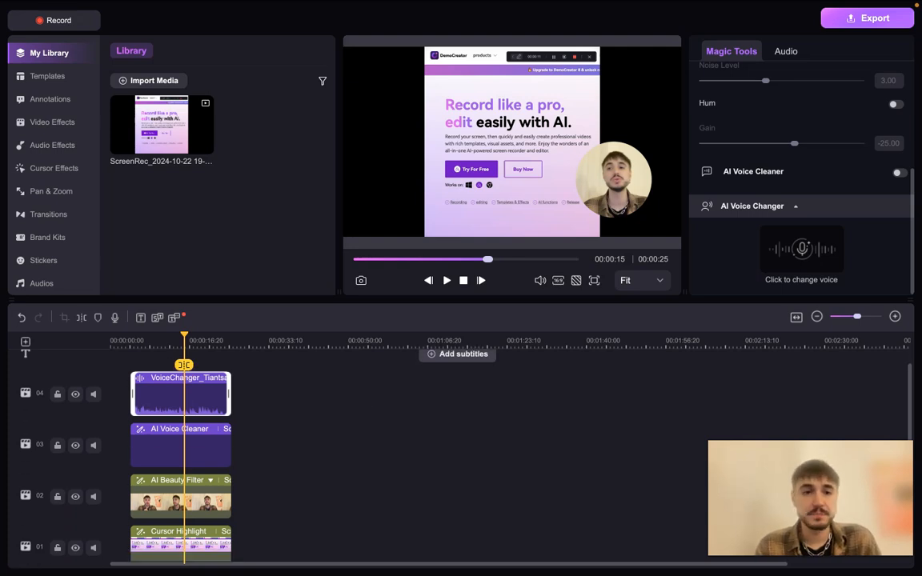
pyautogui.scroll(1, 455, 369)
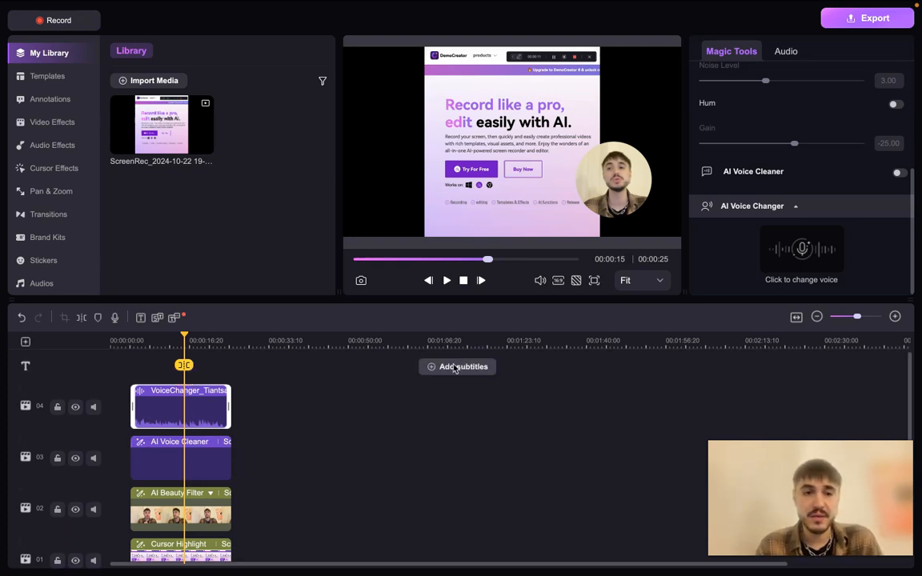
pyautogui.scroll(-1, 456, 369)
pyautogui.rightClick(200, 395)
pyautogui.click(234, 209)
pyautogui.click(457, 355)
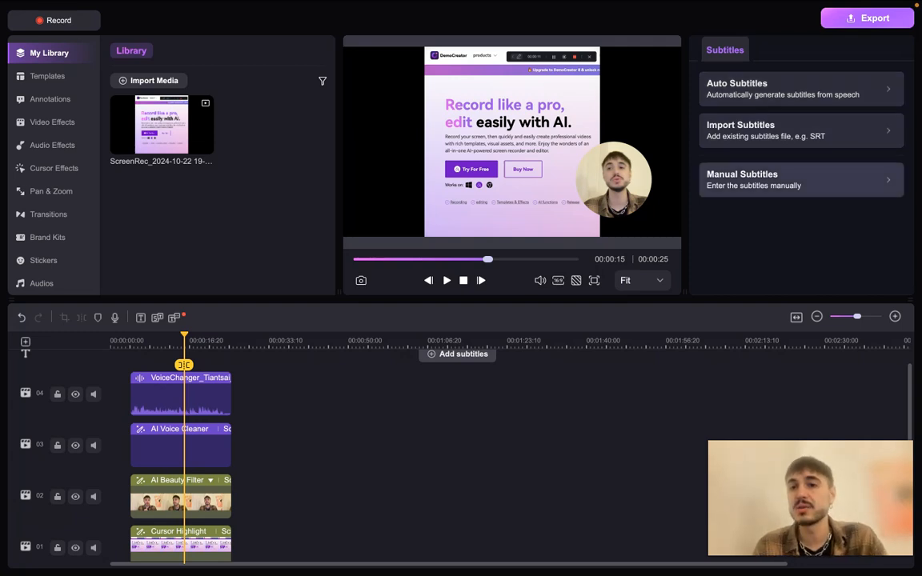
pyautogui.click(783, 89)
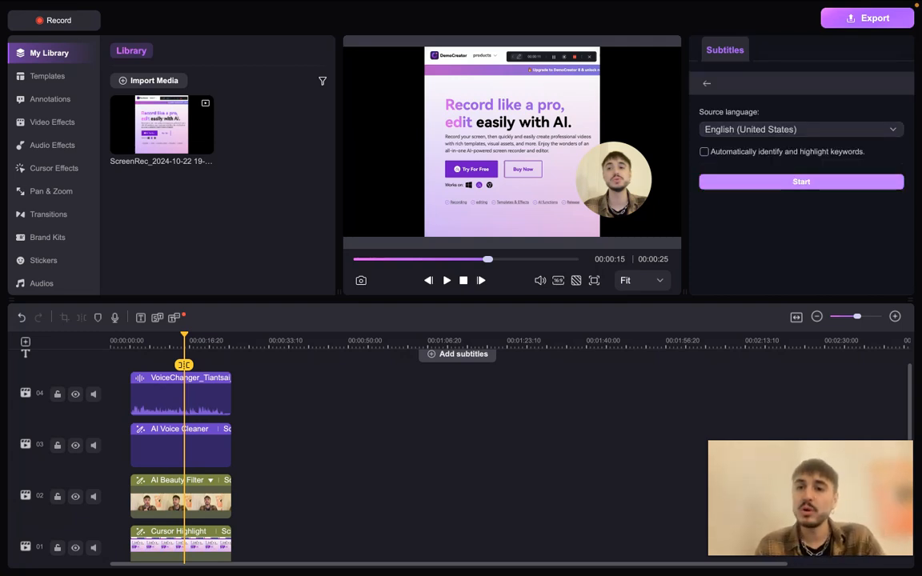
pyautogui.click(705, 152)
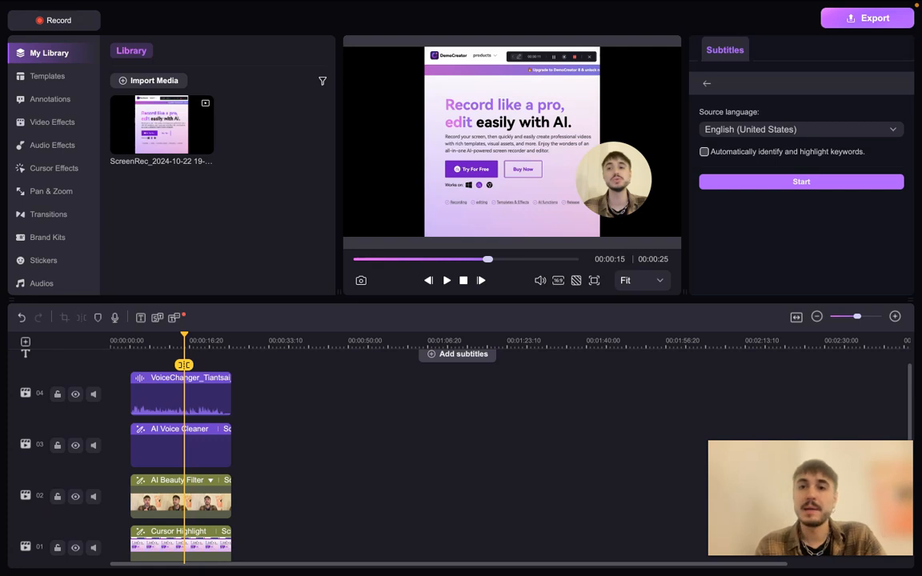
pyautogui.click(802, 182)
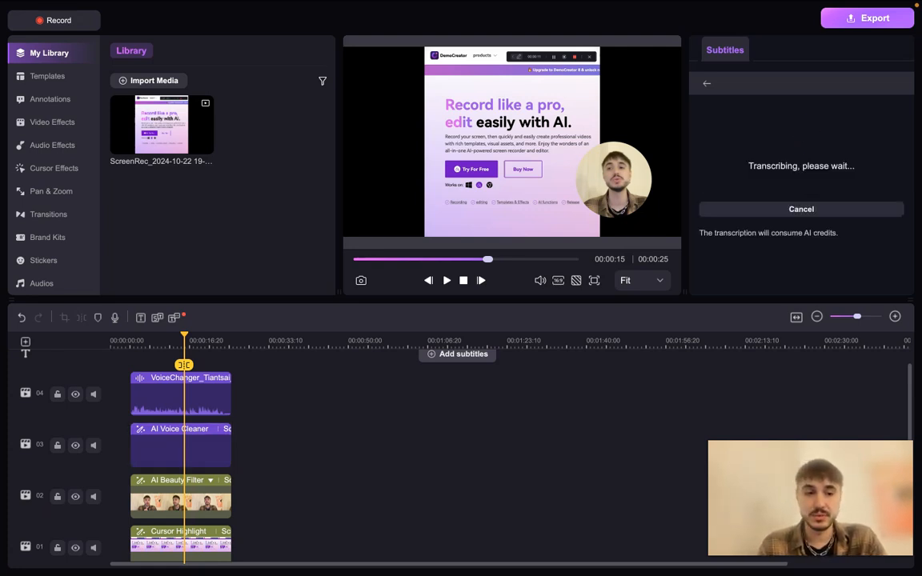
# Play the video to check the generated subtitles, and open the first subtitle's text for editing
pyautogui.click(447, 281)
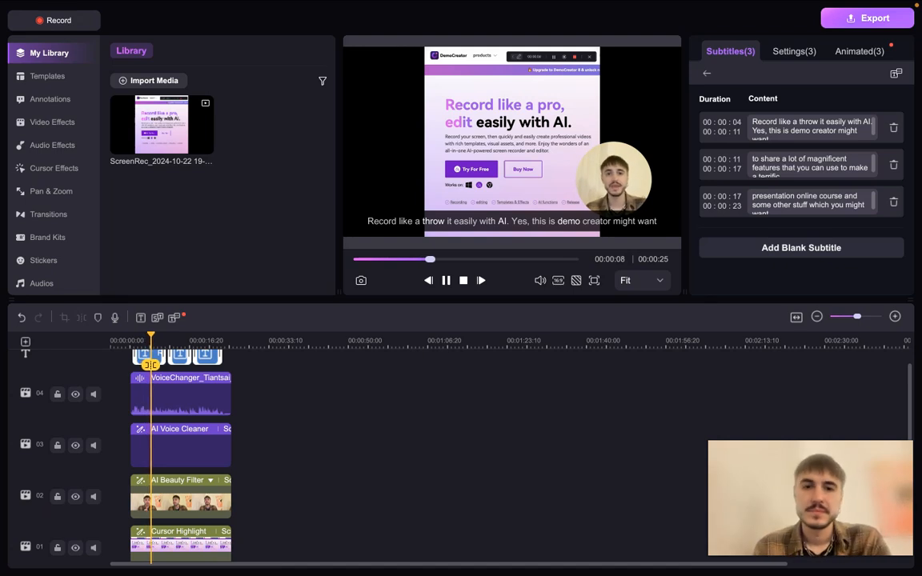
pyautogui.click(447, 281)
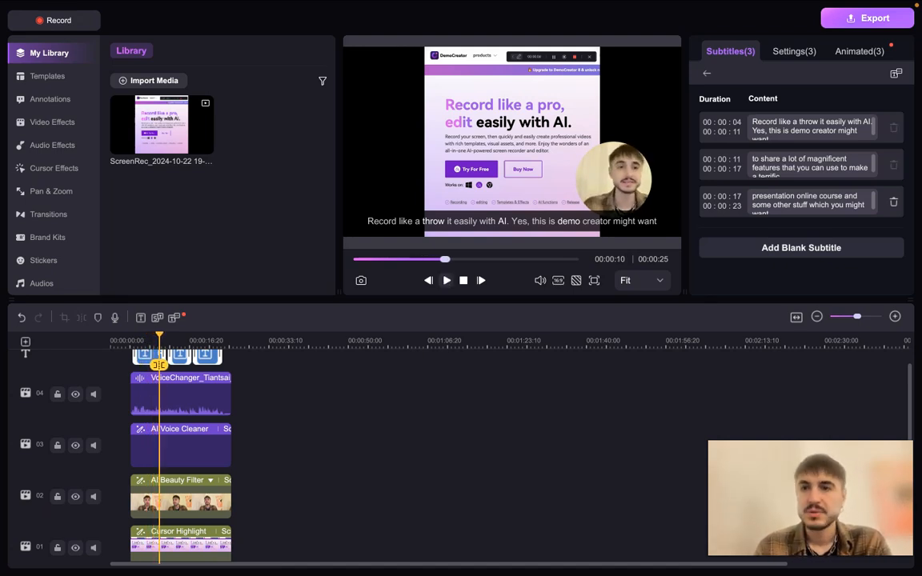
pyautogui.click(855, 121)
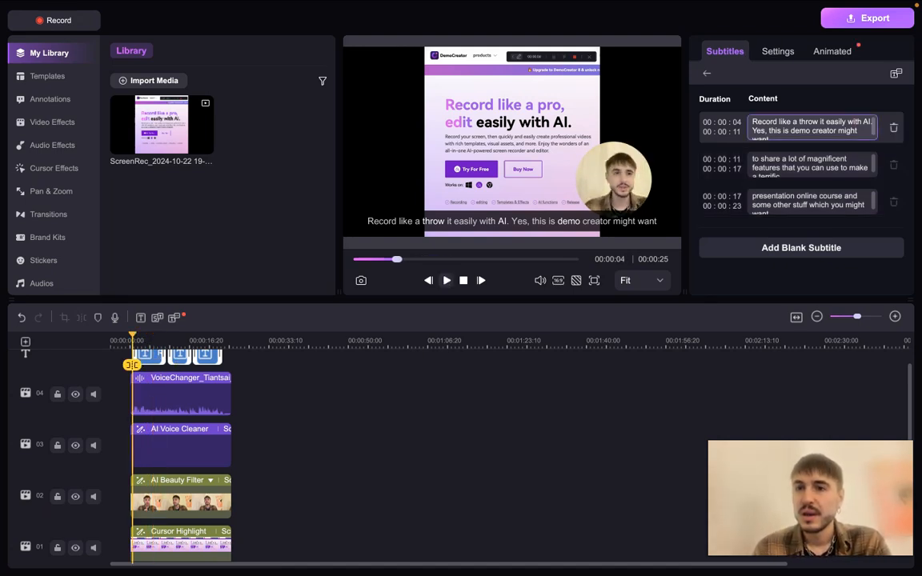
# Replace the word "throw" with "pro" in the first subtitle and play part of the video to check the subtitles
pyautogui.doubleClick(808, 121)
pyautogui.write('зкщ')
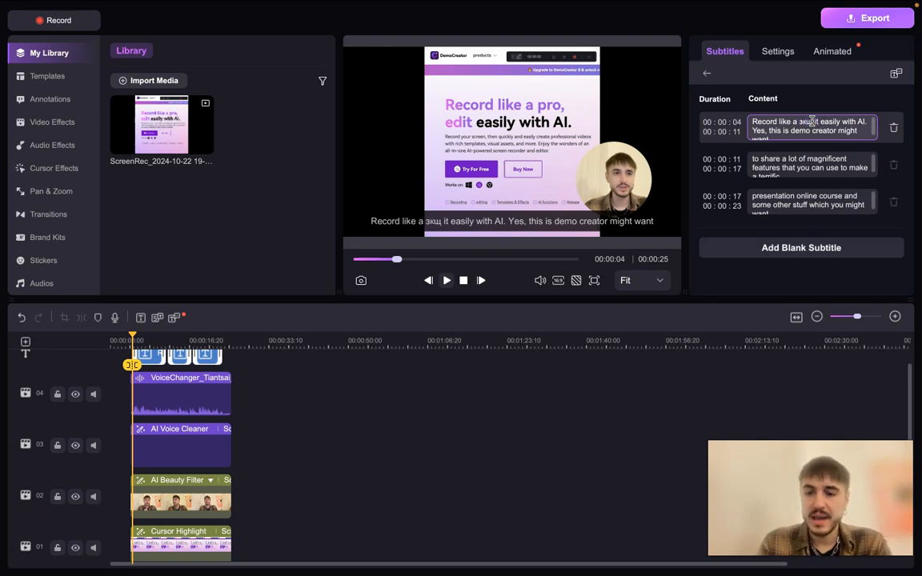
pyautogui.press('BackSpace')
pyautogui.press('BackSpace')
pyautogui.press('BackSpace')
pyautogui.write('pro')
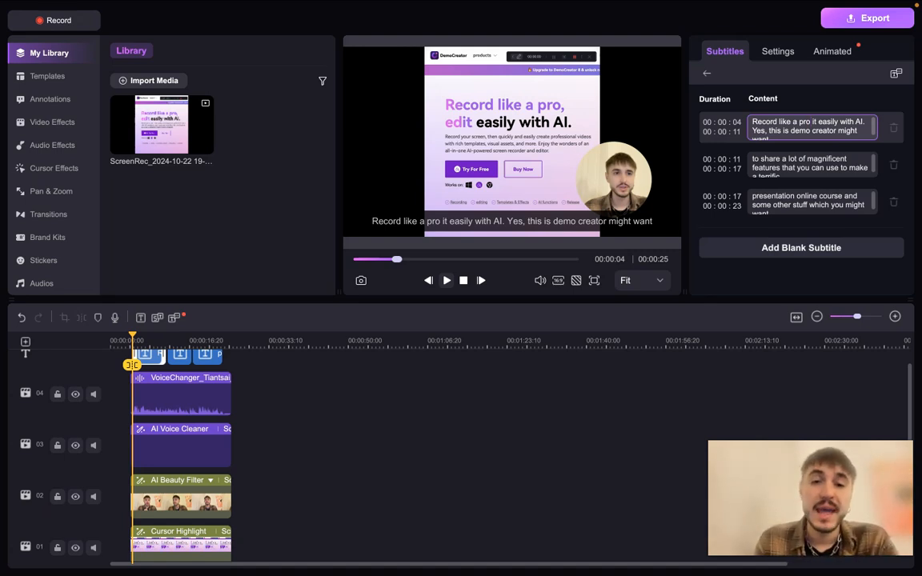
pyautogui.click(447, 282)
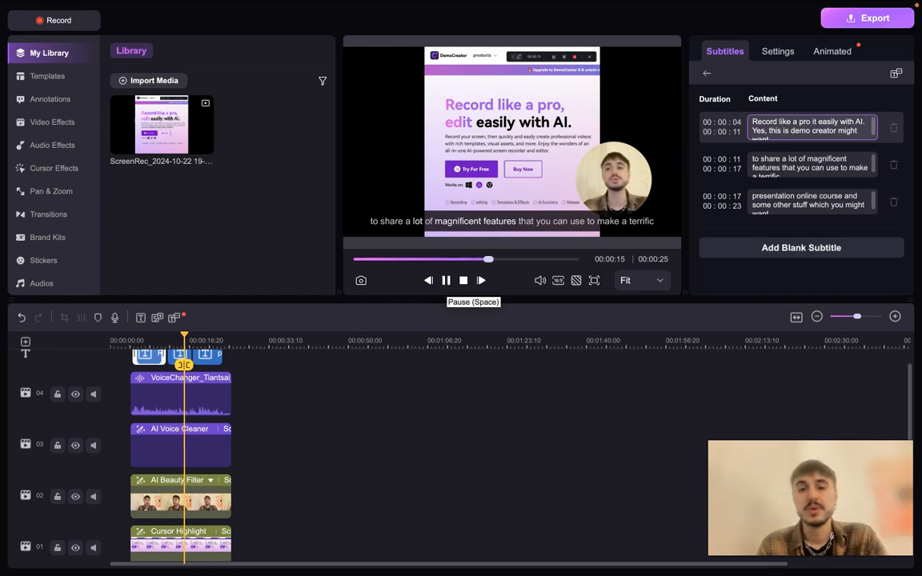
pyautogui.click(446, 280)
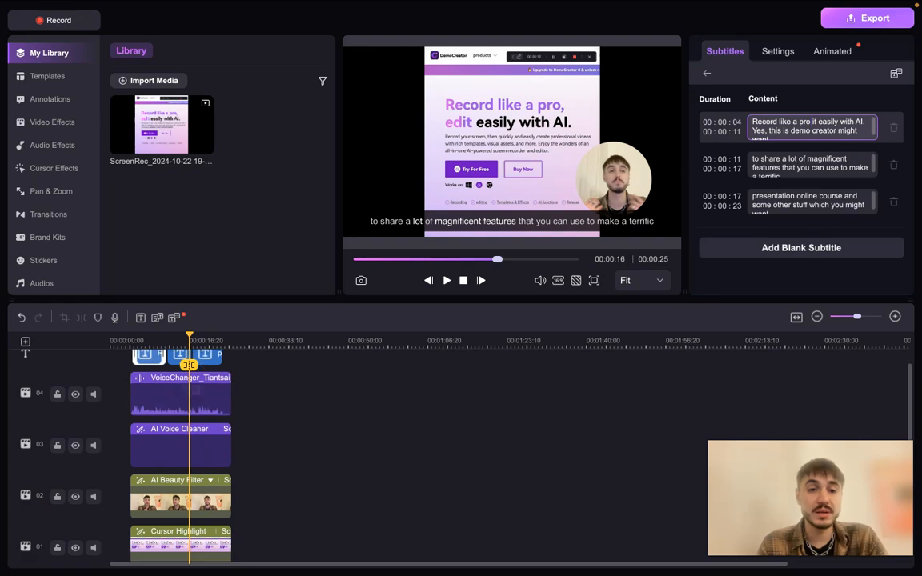
pyautogui.click(207, 357)
pyautogui.rightClick(199, 355)
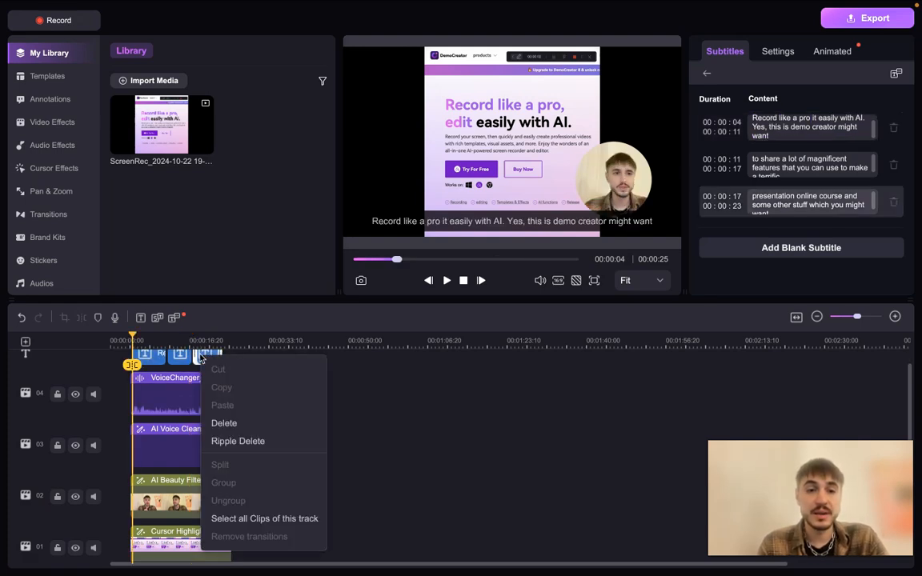
pyautogui.click(416, 430)
pyautogui.scroll(1, 416, 430)
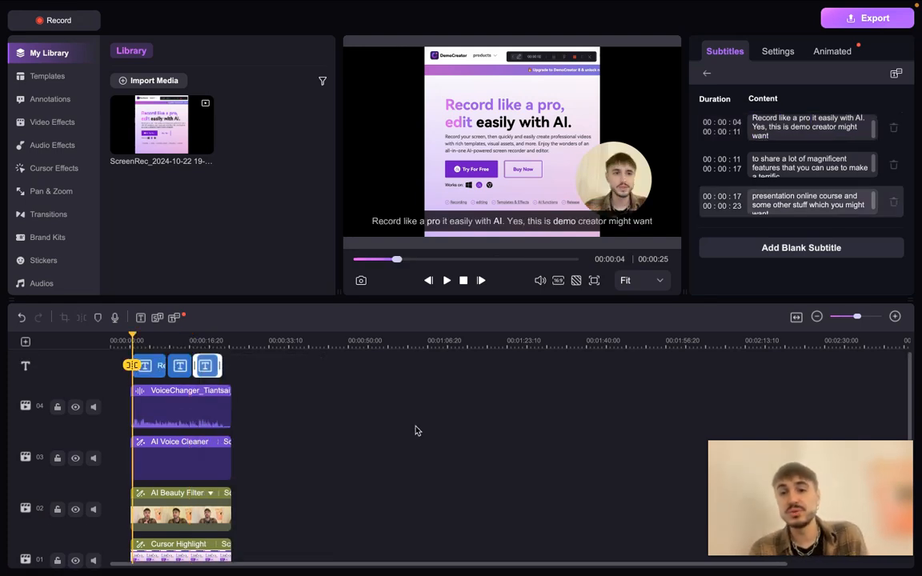
pyautogui.scroll(-1, 415, 430)
pyautogui.scroll(1, 416, 431)
pyautogui.scroll(-1, 416, 431)
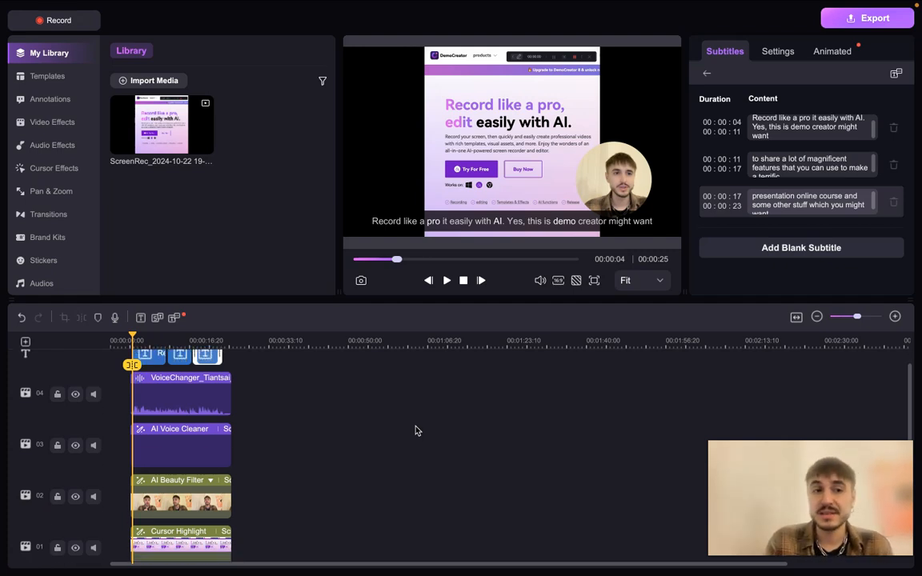
pyautogui.scroll(-1, 415, 431)
pyautogui.scroll(-1, 58, 177)
pyautogui.scroll(1, 56, 177)
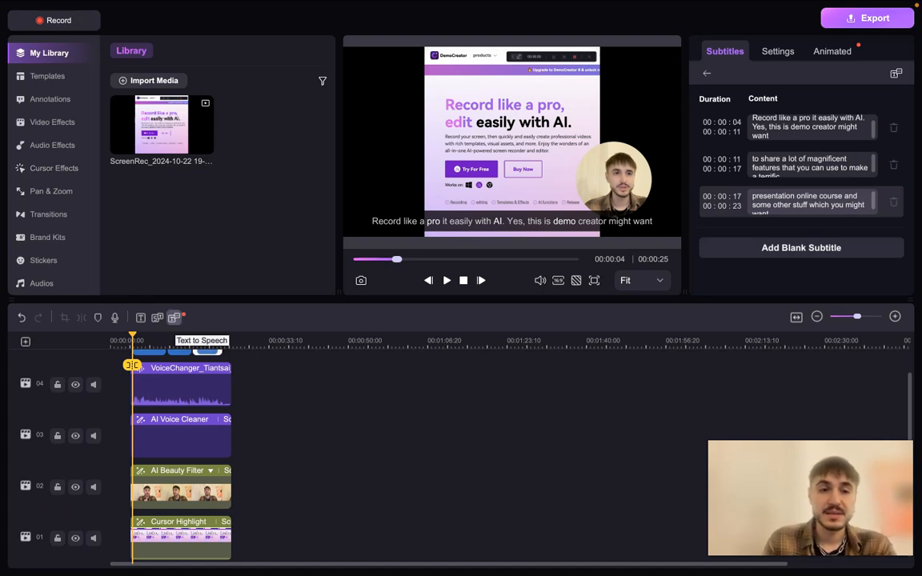
# Look over the Text to Speech tool's text, language and voice options and close it without generating speech
pyautogui.click(174, 318)
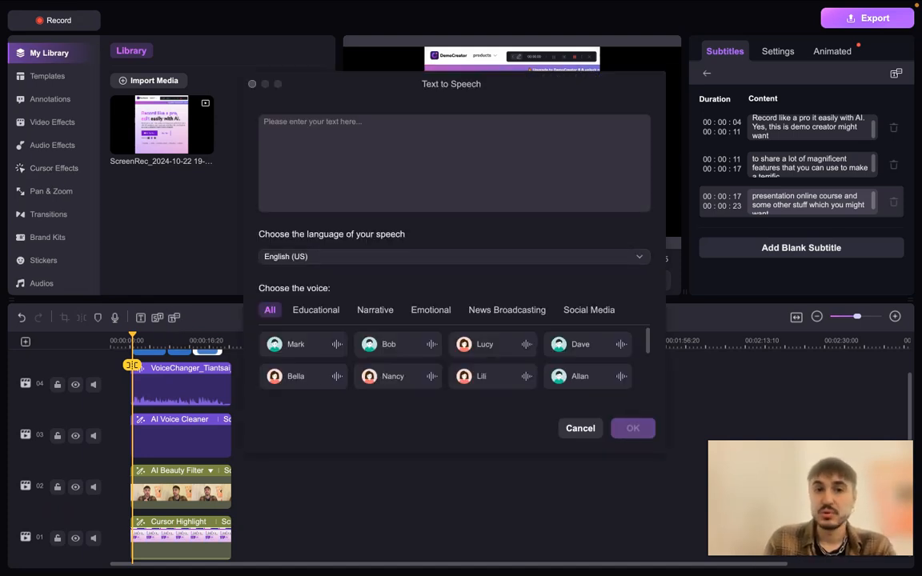
pyautogui.click(321, 143)
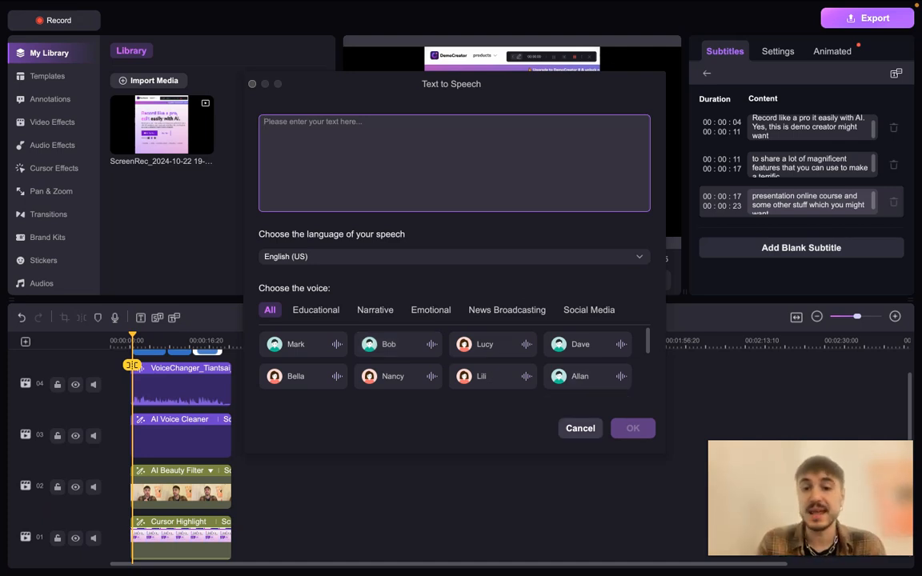
pyautogui.press('Escape')
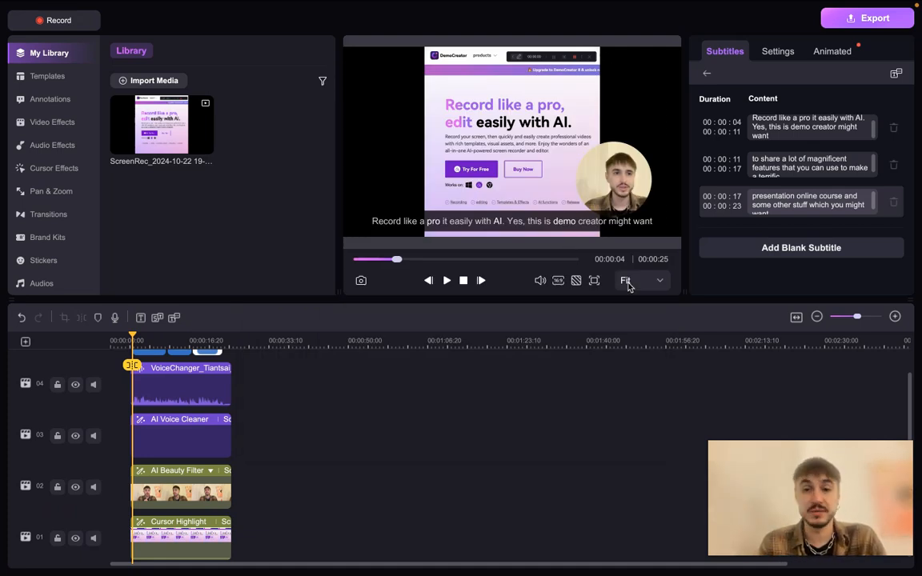
# Nudge the subtitle slightly down in the preview and move the round webcam overlay to the upper-left area of the video frame
pyautogui.click(510, 217)
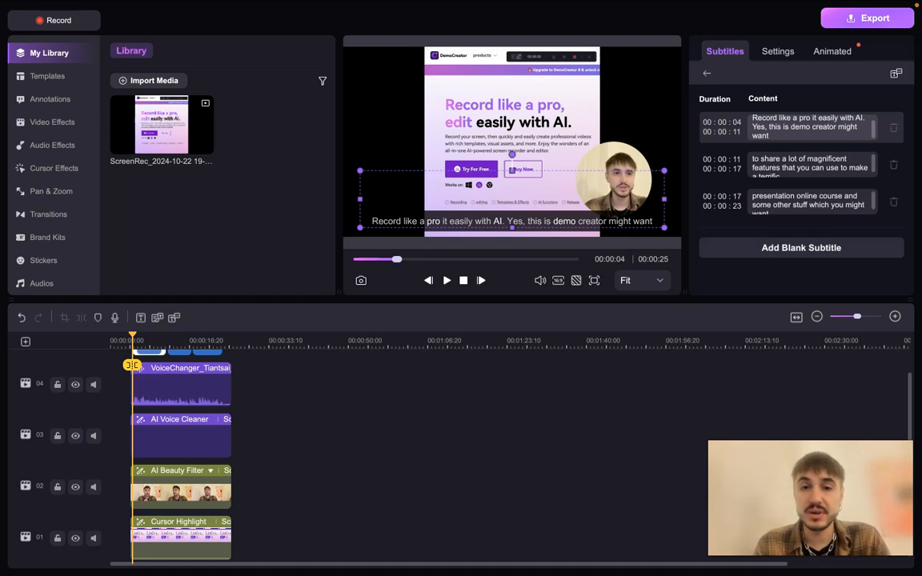
pyautogui.moveTo(512, 170)
pyautogui.mouseDown()
pyautogui.moveTo(465, 169)
pyautogui.moveTo(512, 156)
pyautogui.moveTo(512, 170)
pyautogui.mouseUp()
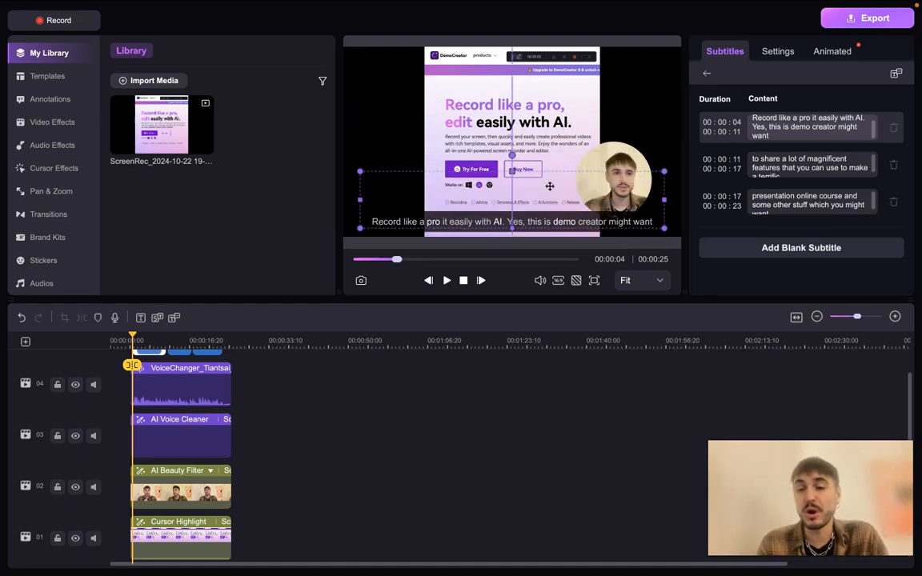
pyautogui.moveTo(614, 180); pyautogui.dragTo(394, 111)
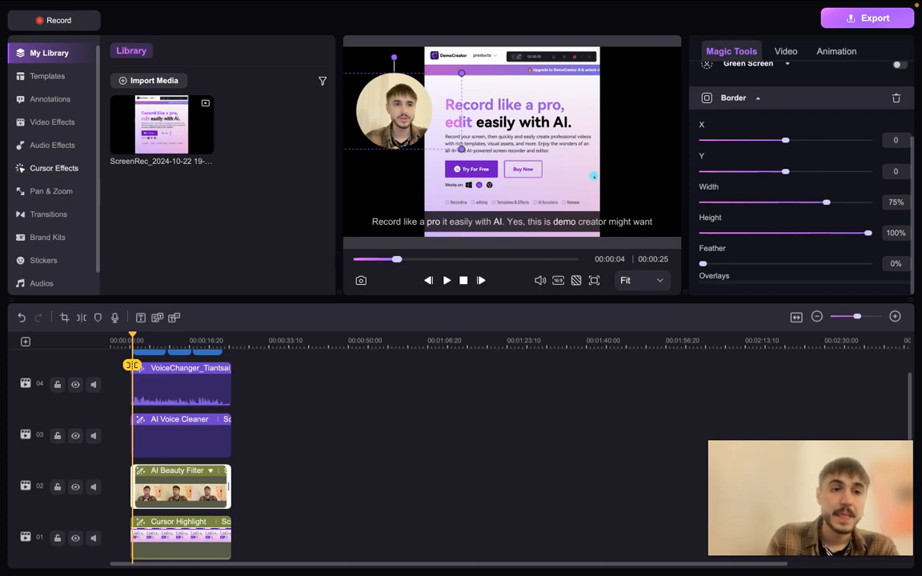
# Show the available cursor effects and preview the edited video in full screen before returning to the editor
pyautogui.click(54, 168)
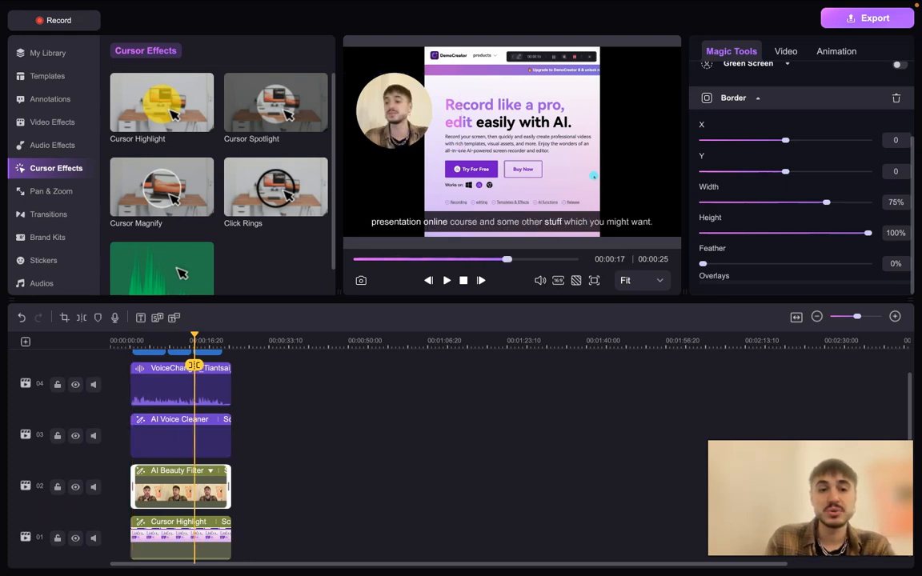
pyautogui.click(595, 281)
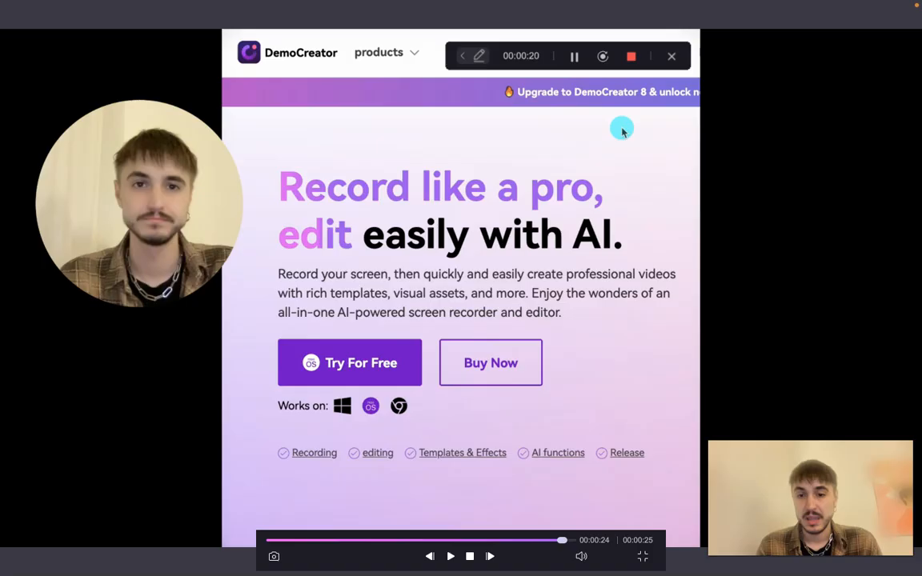
pyautogui.press('Escape')
# Look through the resource categories and show the available video templates
pyautogui.scroll(-1, 48, 200)
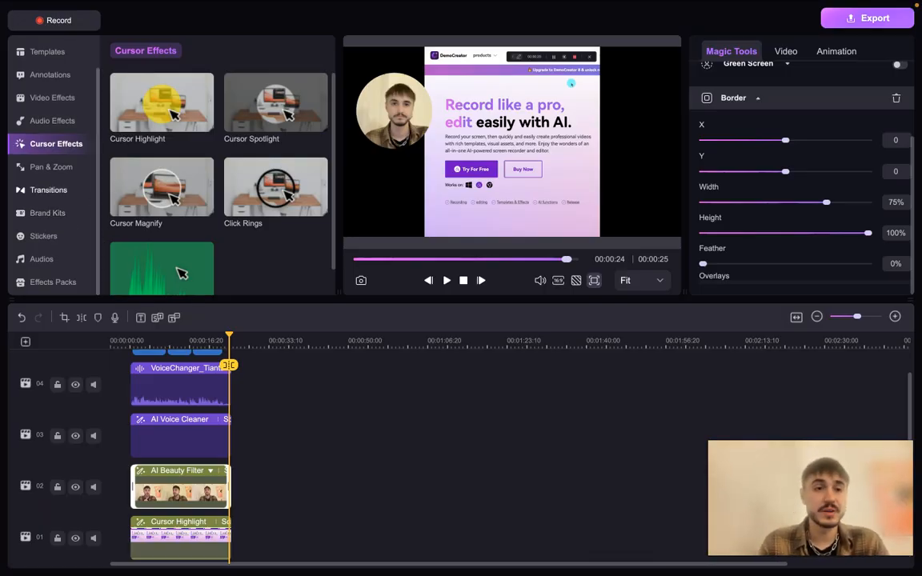
pyautogui.scroll(1, 48, 177)
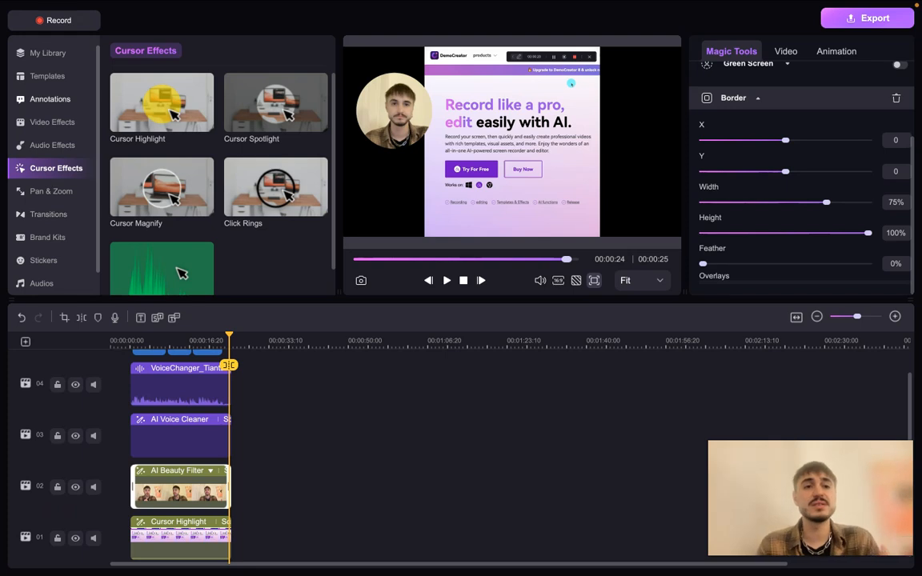
pyautogui.click(49, 77)
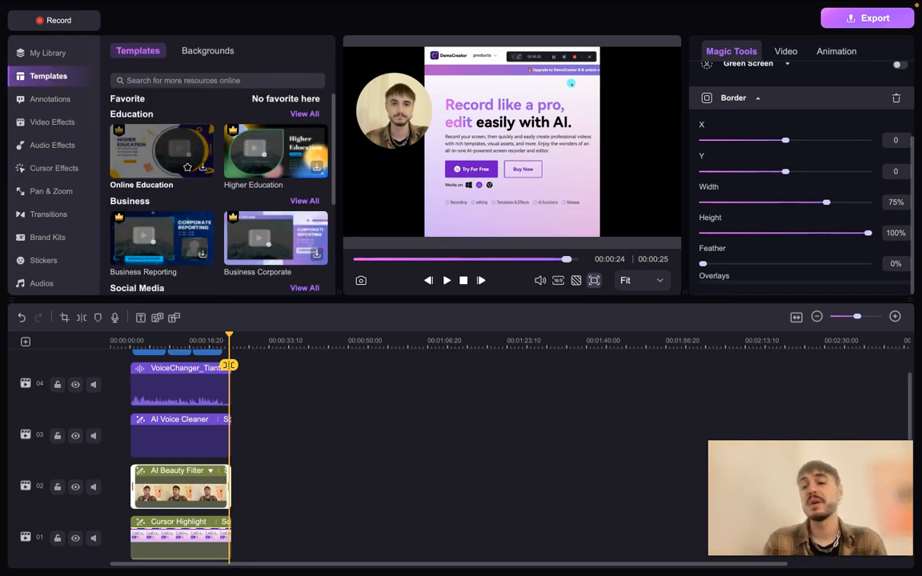